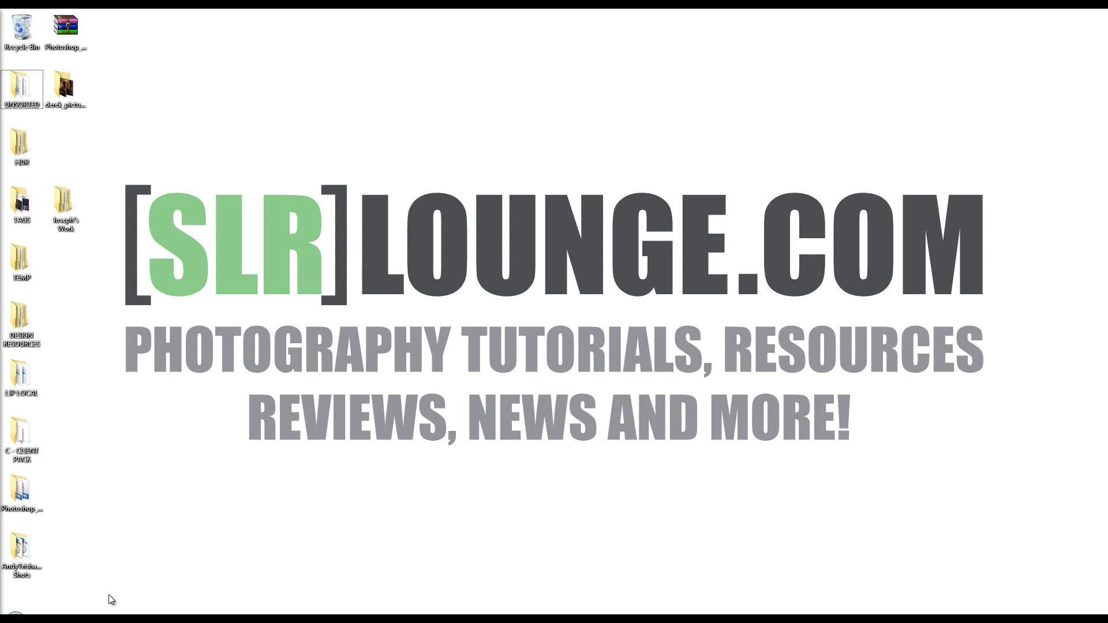
Step: Restore the minimized Lightroom window from the taskbar to full screen
mouse_move(113, 613)
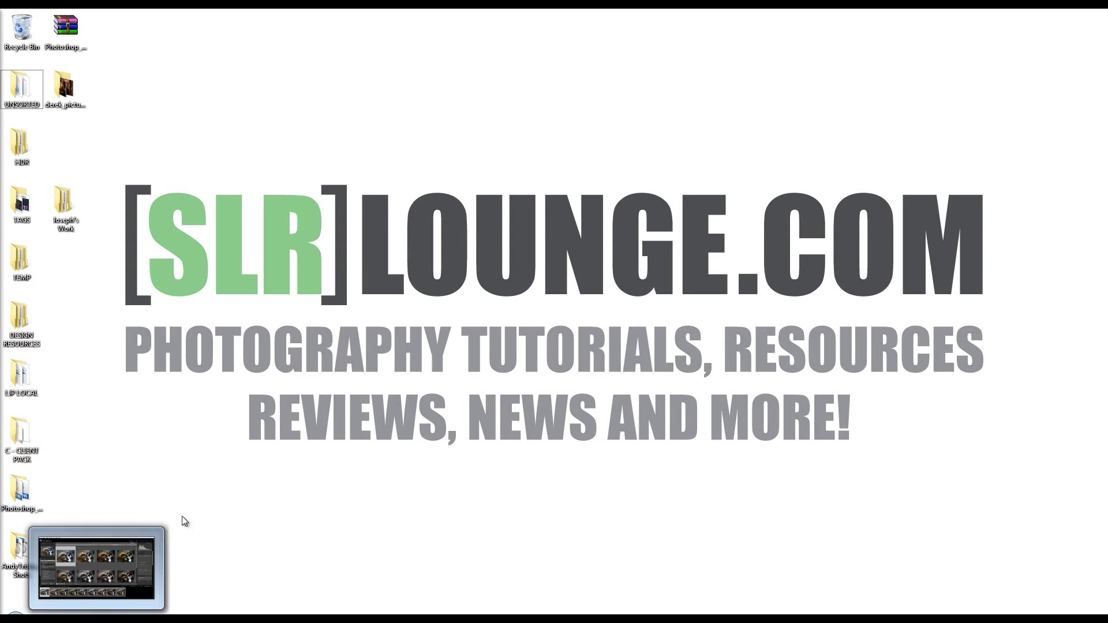
left_click(113, 611)
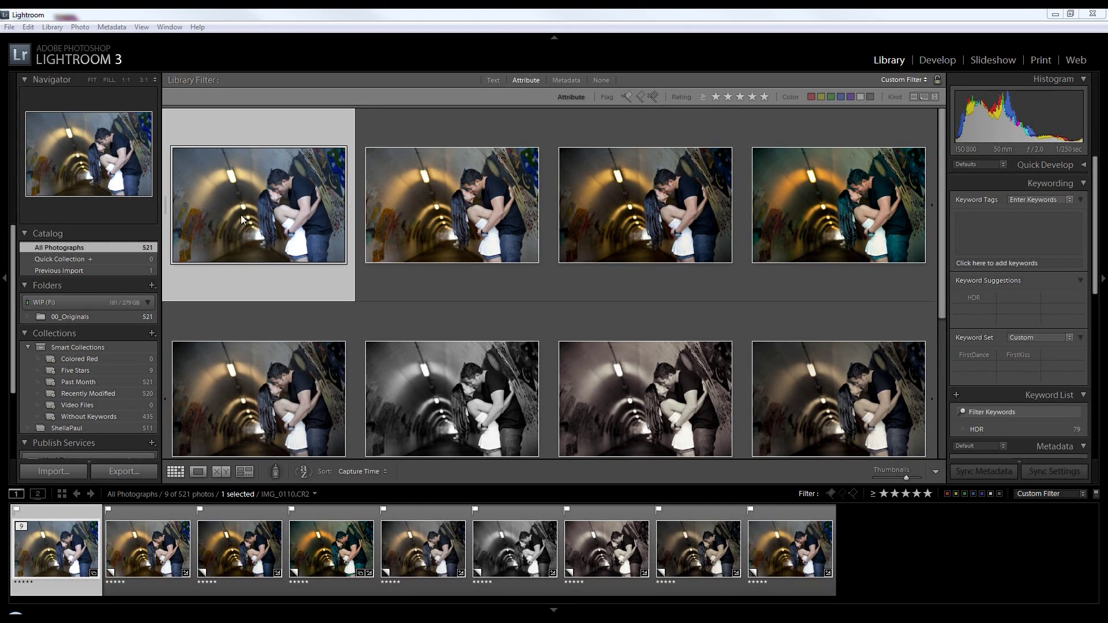
Step: Open the original IMG_0110.CR2 in Loupe and reset its Develop settings to defaults
double_click(268, 187)
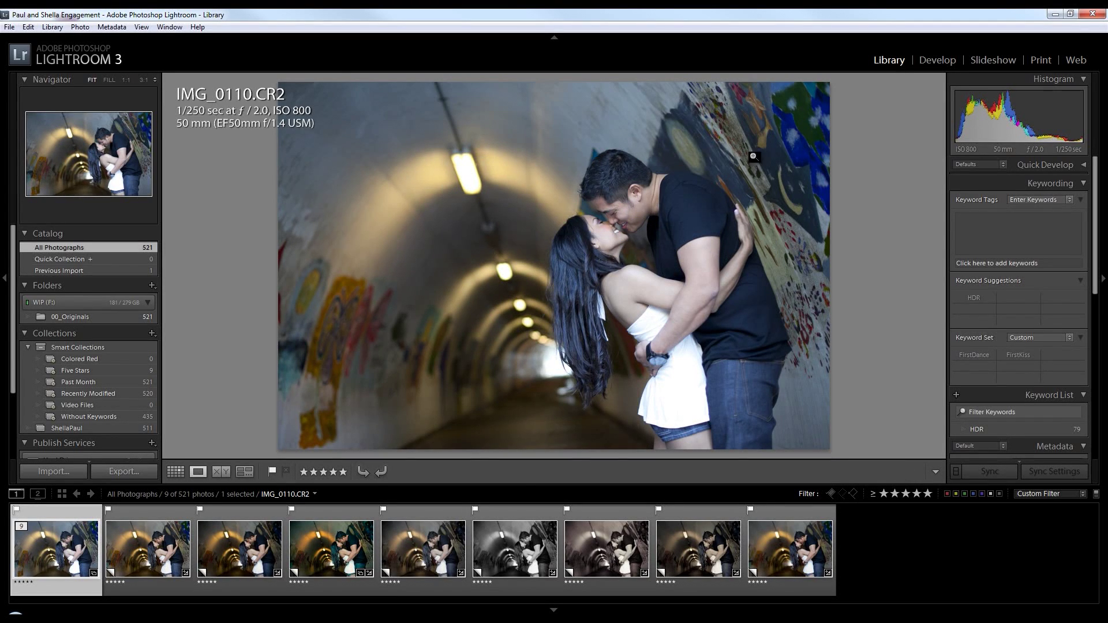
left_click(935, 61)
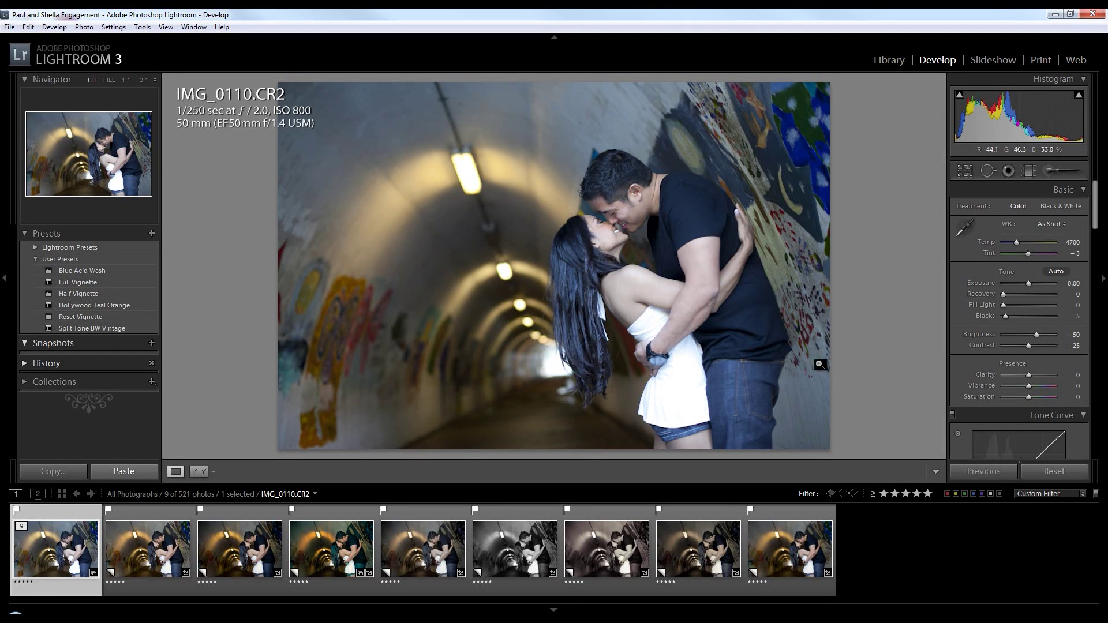
left_click(1063, 472)
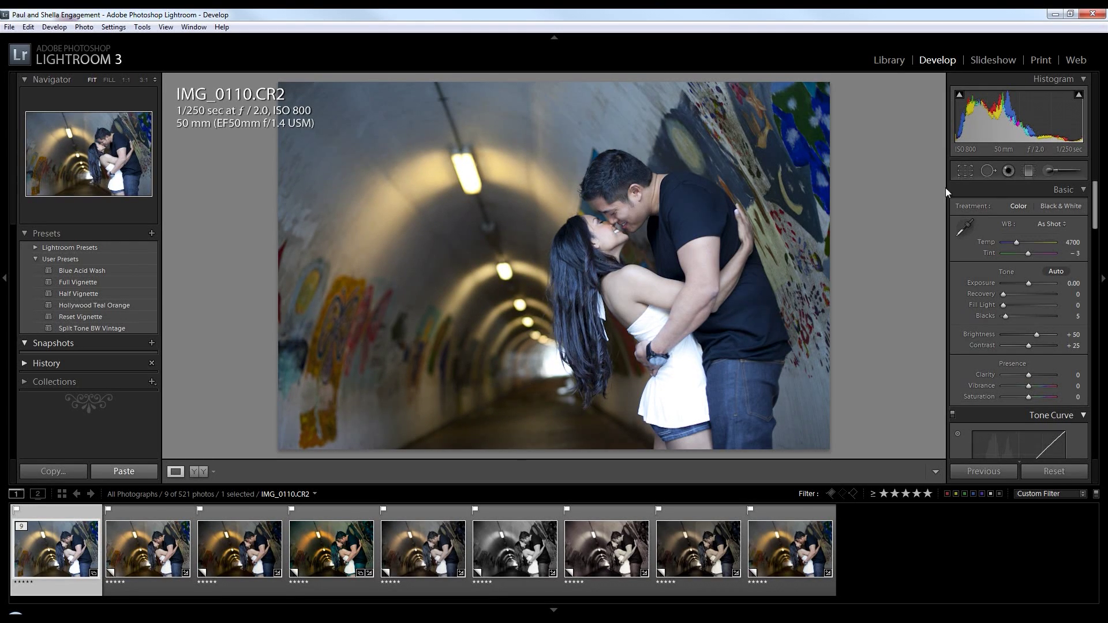
left_click(883, 61)
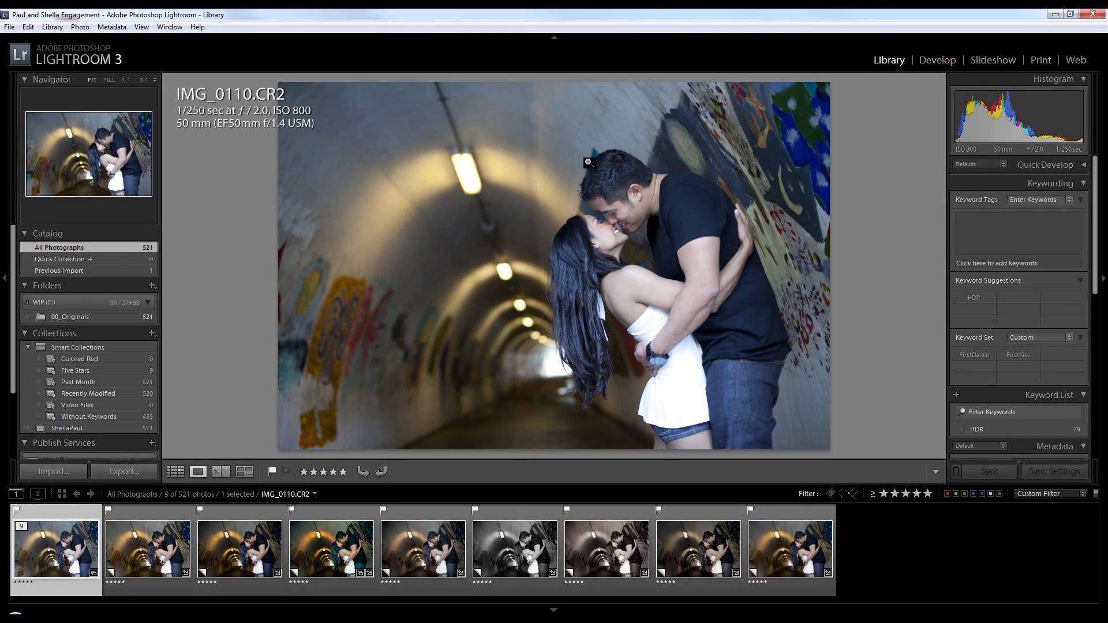
Step: Return to Grid view with smaller thumbnails and select Copy 8
key("g")
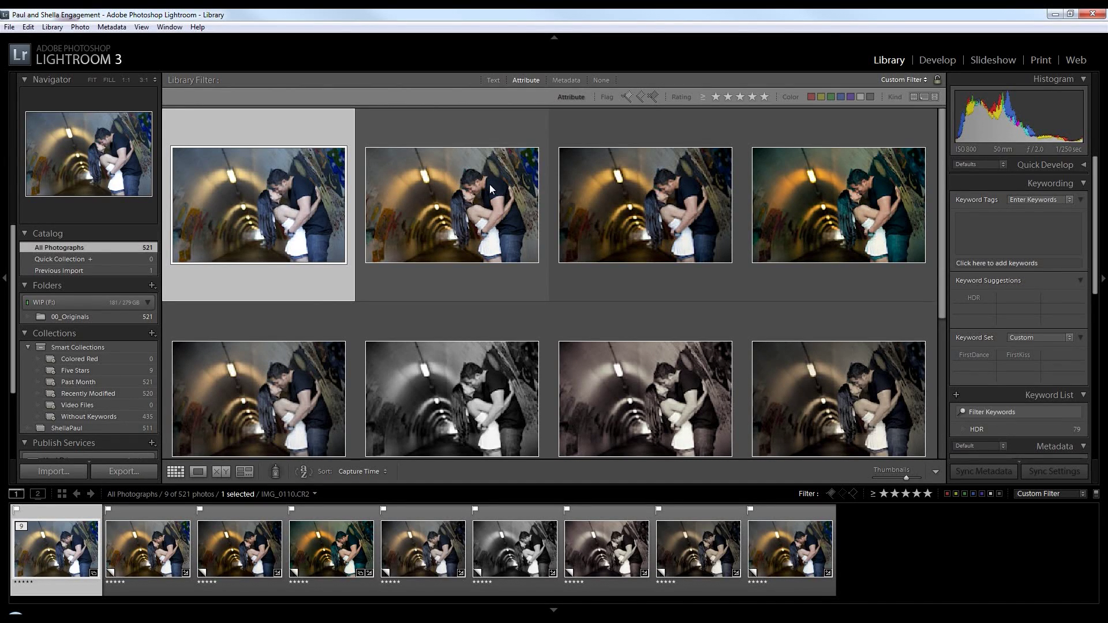
key("minus")
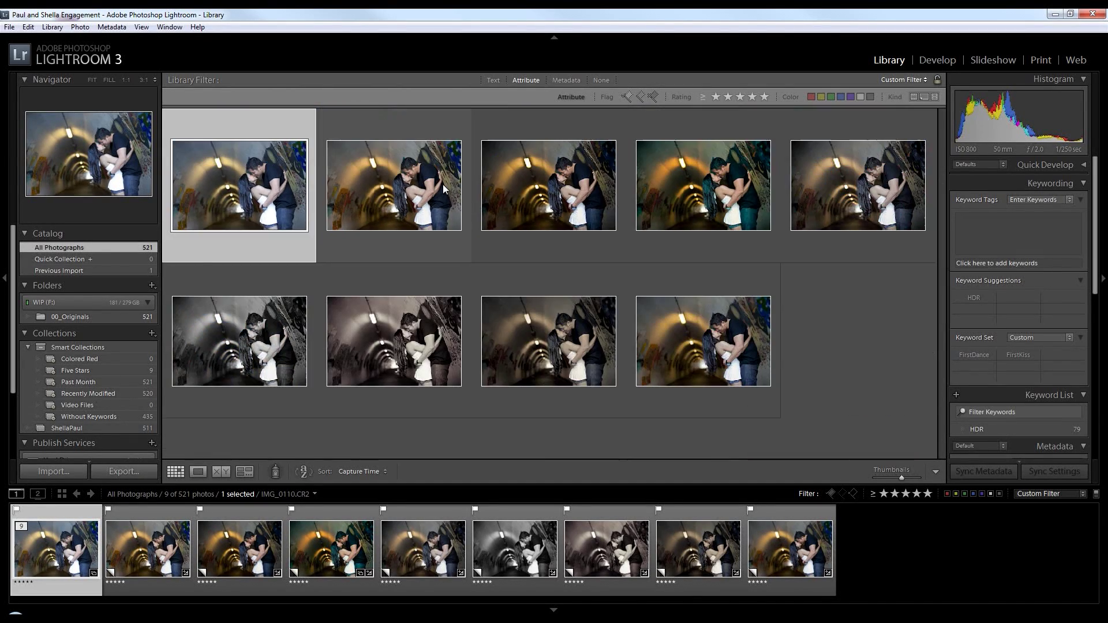
left_click(402, 184)
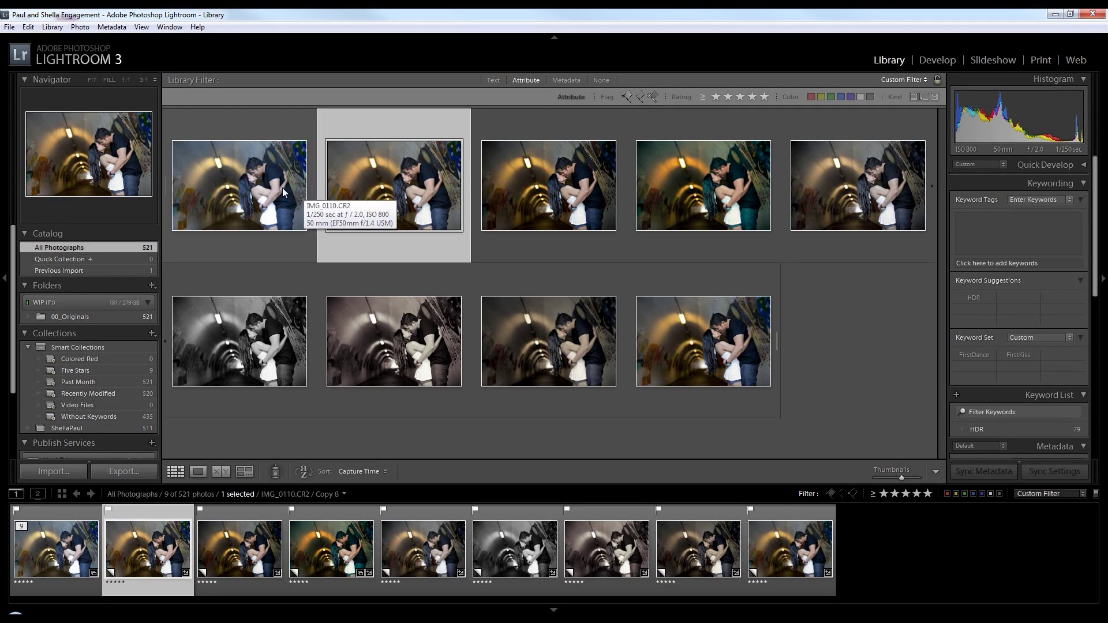
Step: View the original in Loupe and step through Copy 8, Copy 7, Copy 1 and Copy 2
double_click(241, 190)
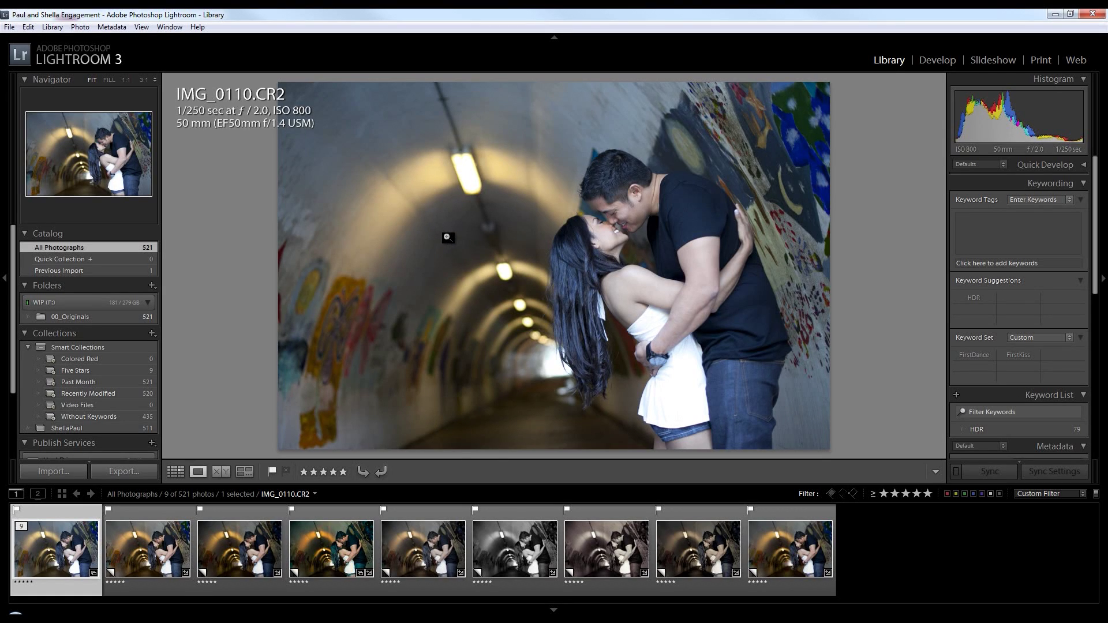
key("Right")
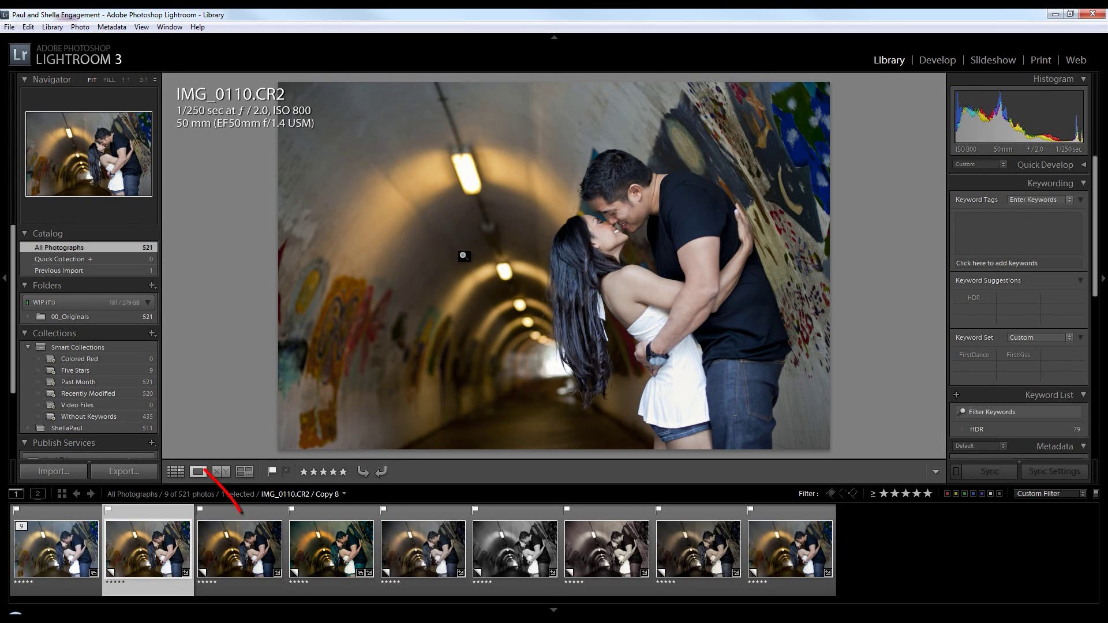
key("Right")
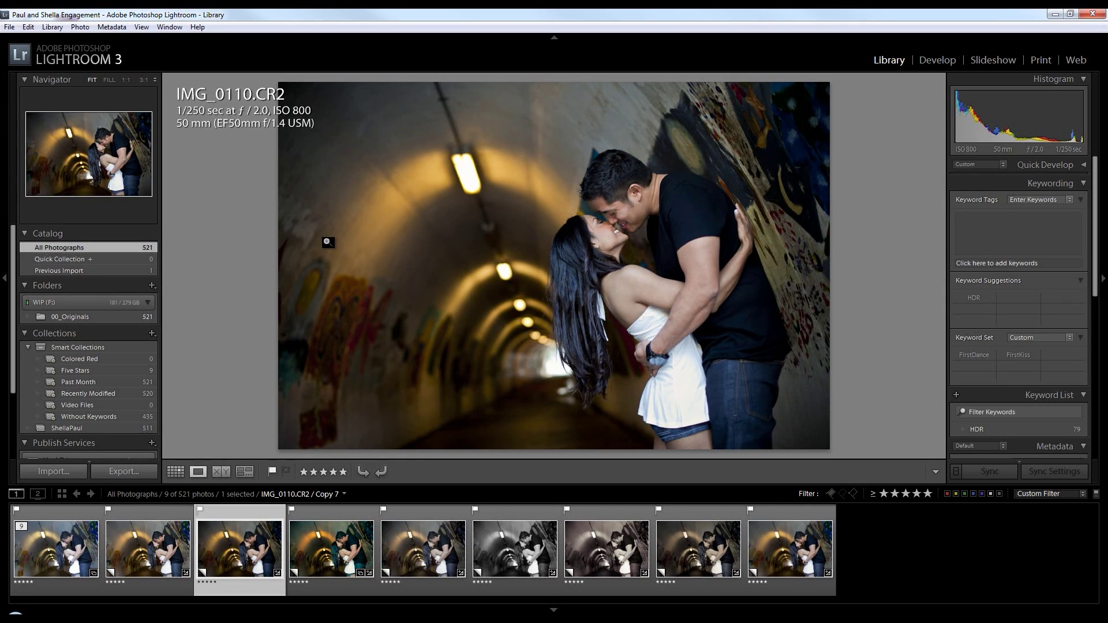
key("Right")
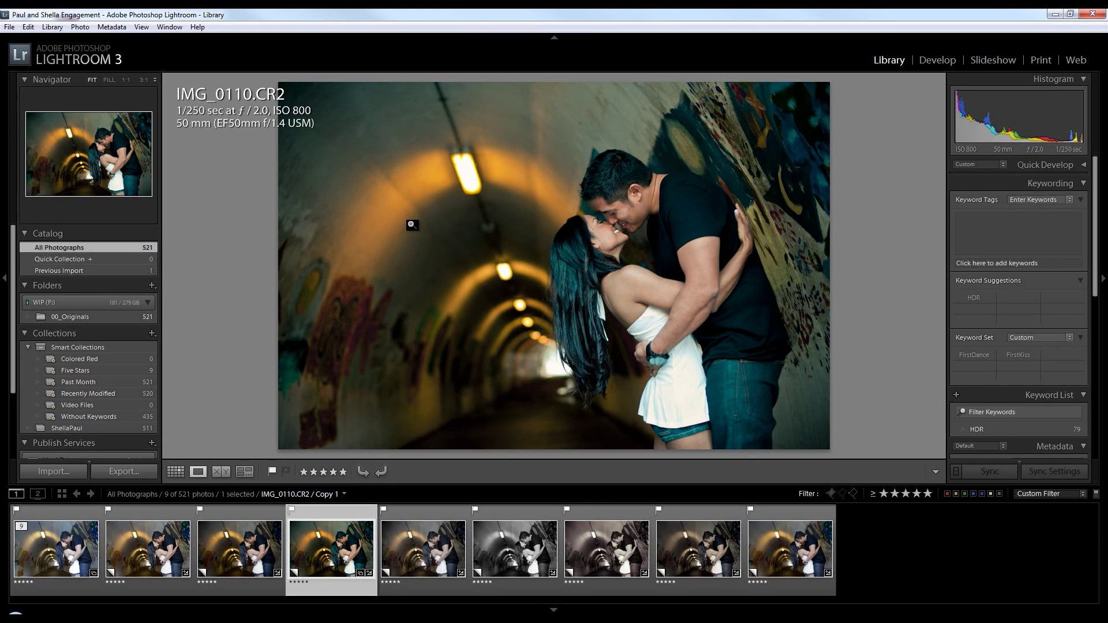
key("Right")
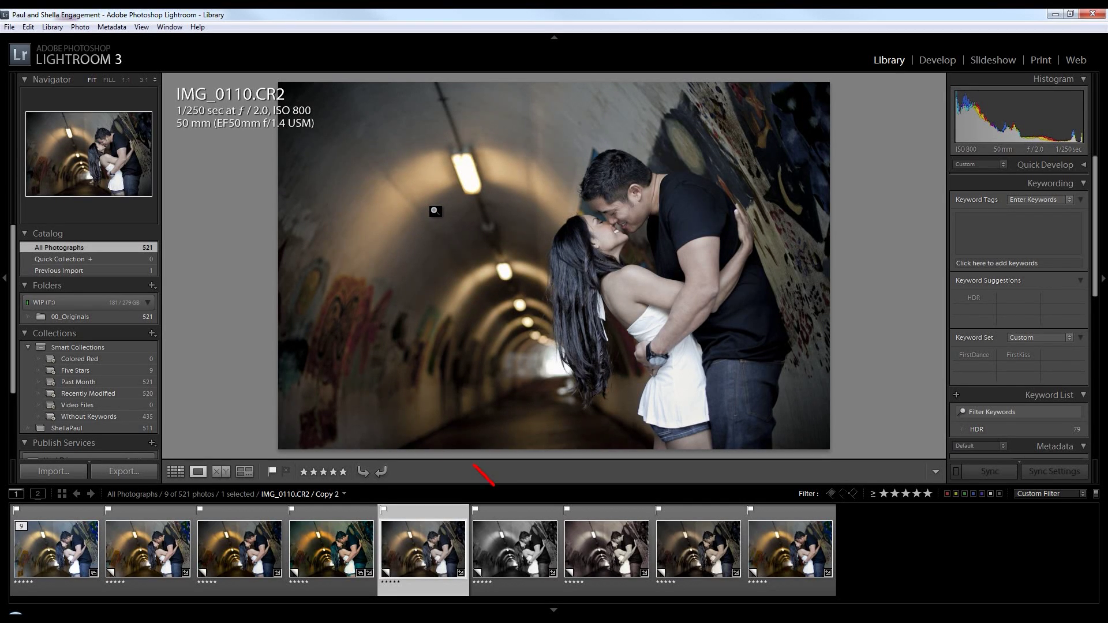
Step: Step through black-and-white Copy 3, sepia Copy 4 and Copy 5, then zoom onto the faces
key("Right")
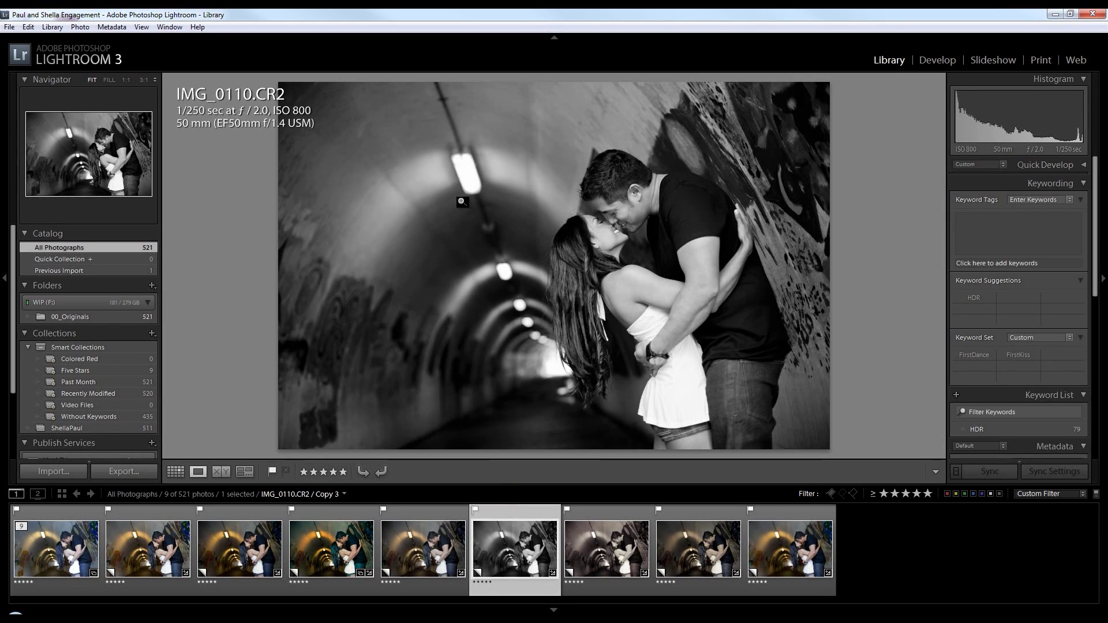
key("Right")
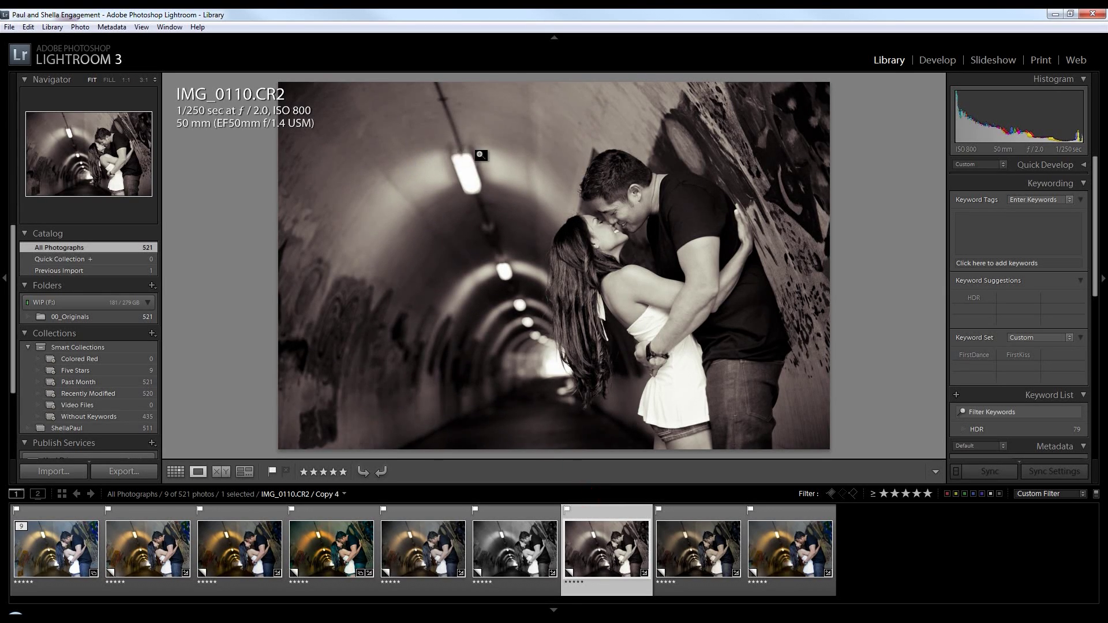
key("Right")
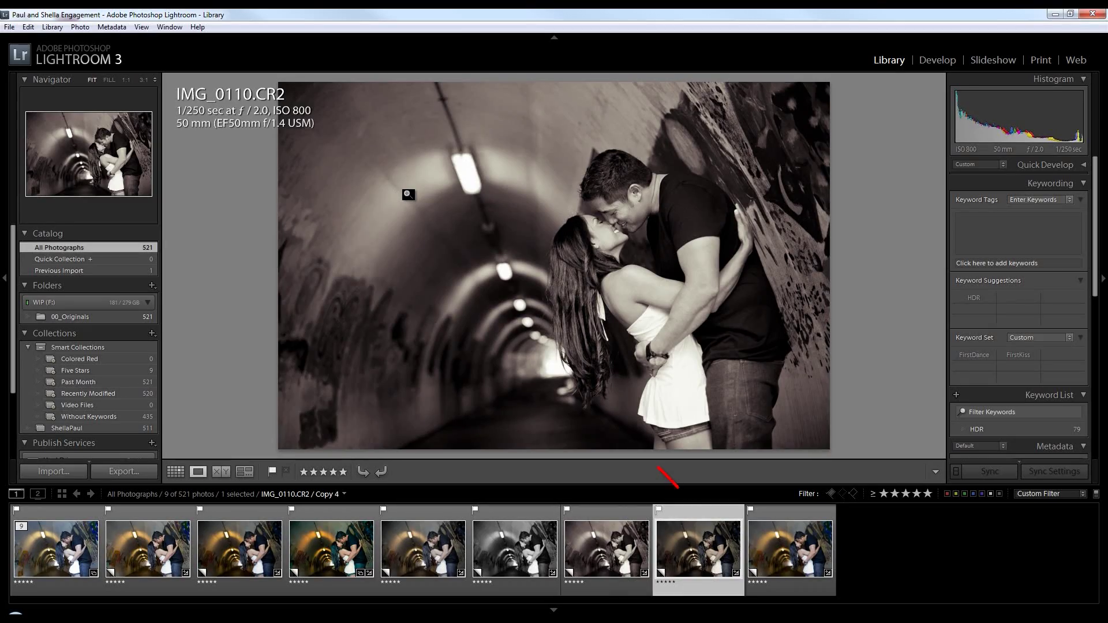
left_click(596, 222)
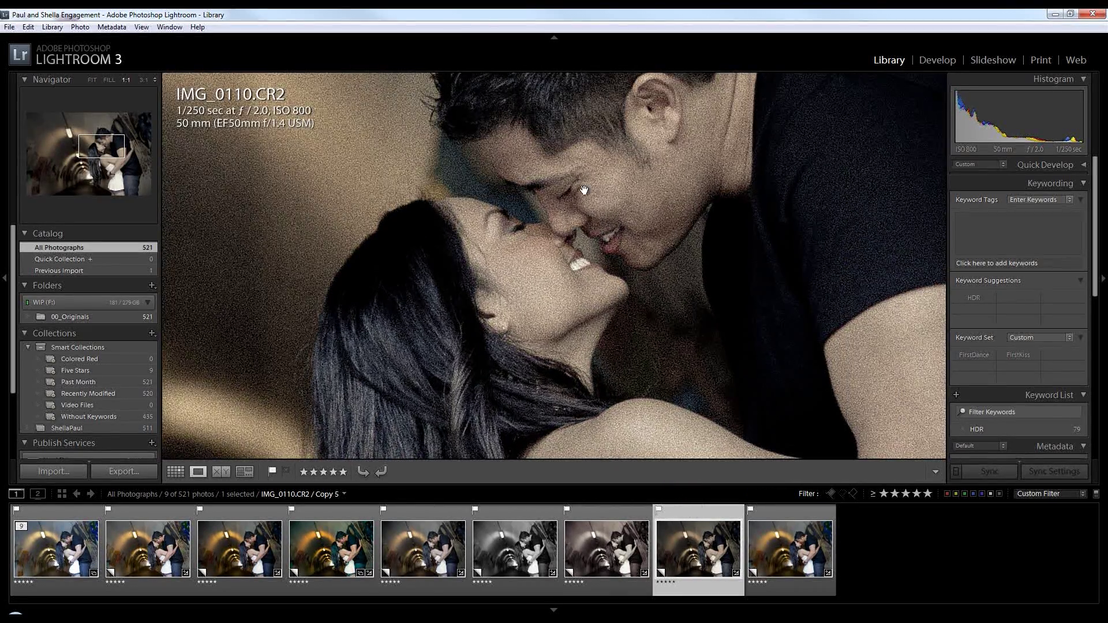
Step: Return to Fit, step to Copy 6, then display the vivid Copy 8
left_click(588, 229)
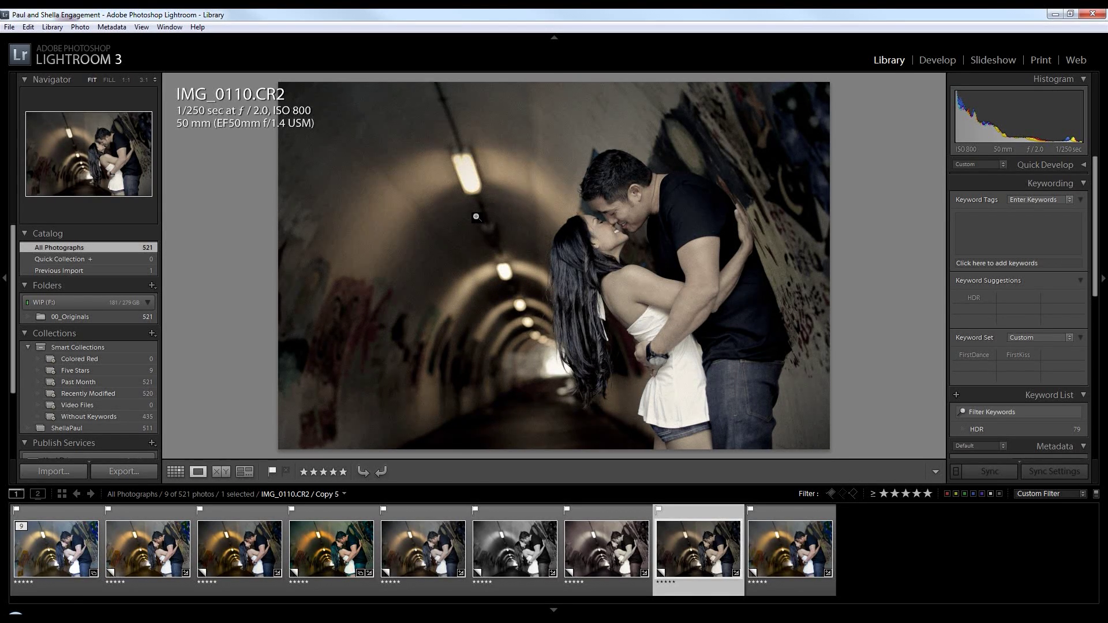
key("Right")
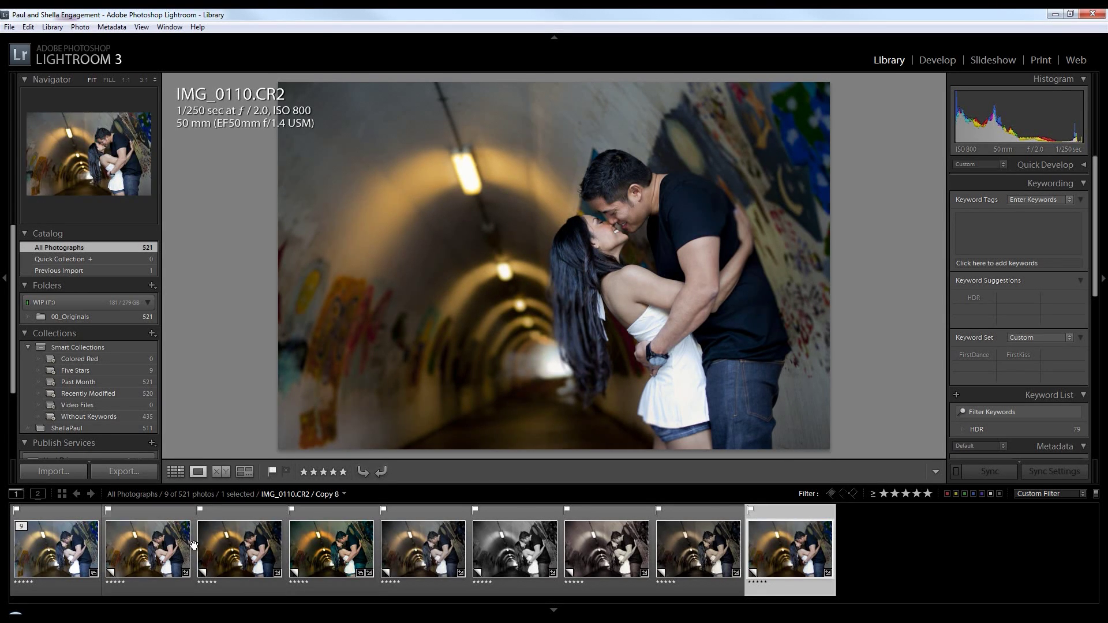
left_click(155, 551)
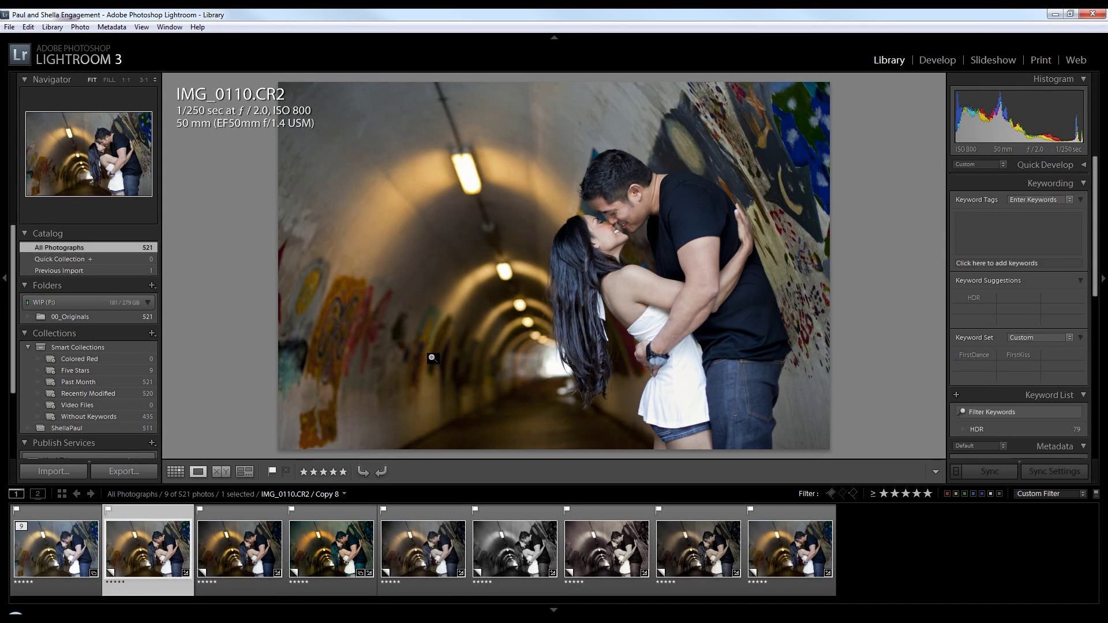
Step: Compare Copy 8 against other filmstrip versions, then zoom to 1:1 on the man's arm
left_click(801, 531)
left_click(219, 560)
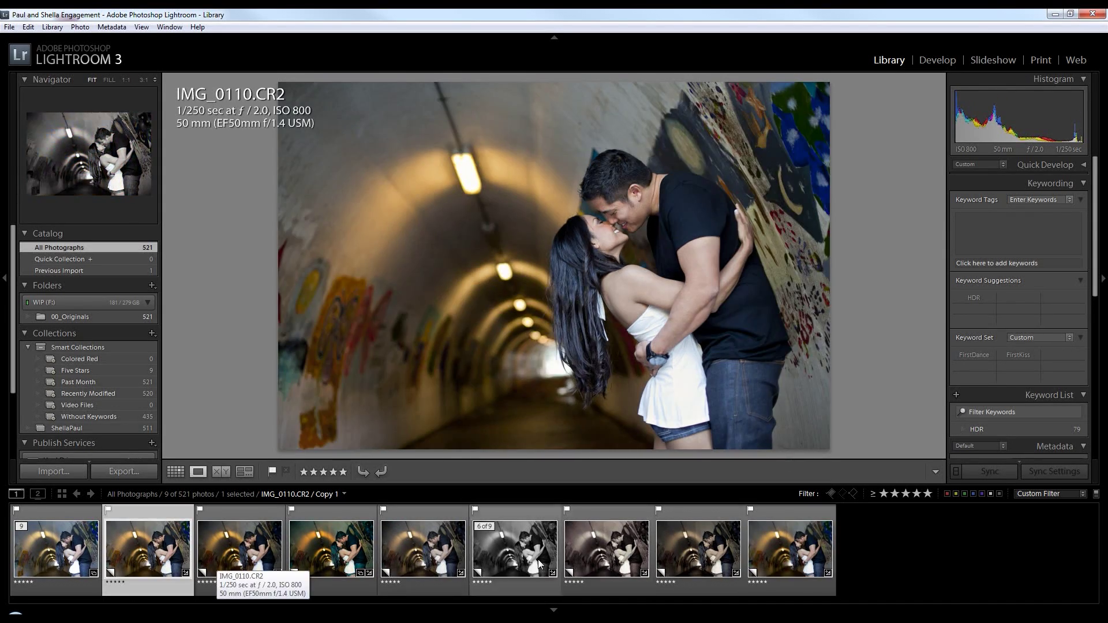
left_click(783, 557)
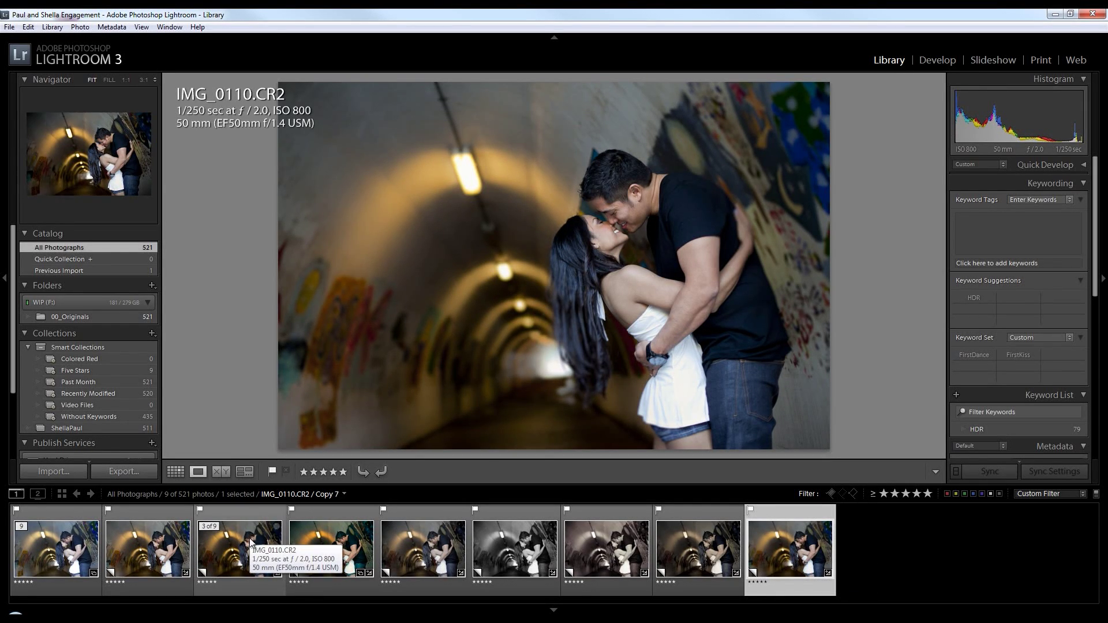
left_click(149, 548)
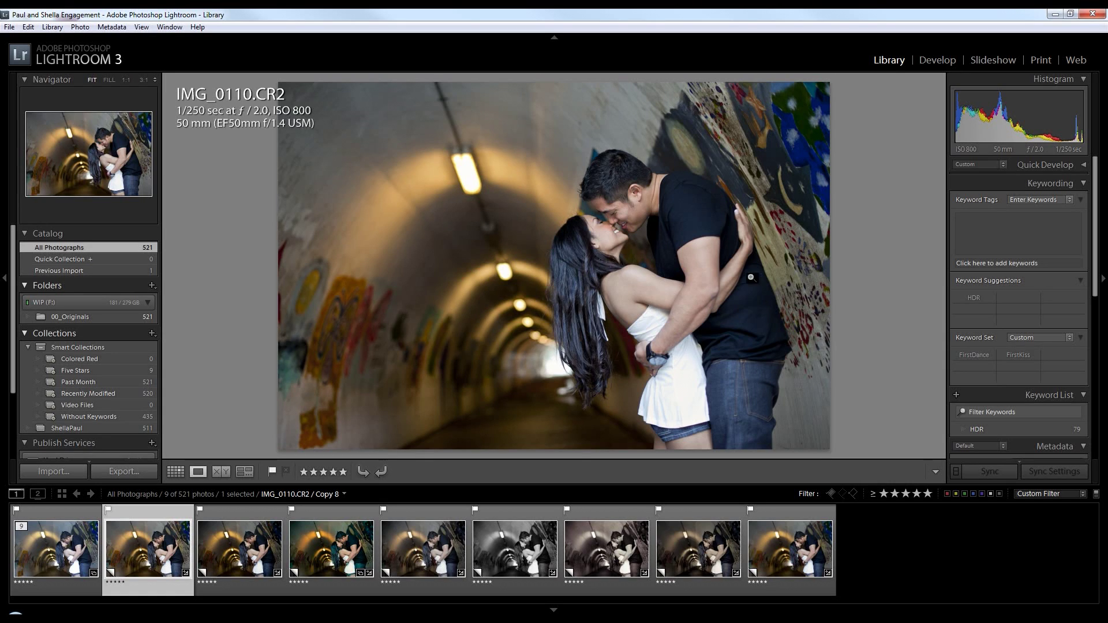
left_click(713, 254)
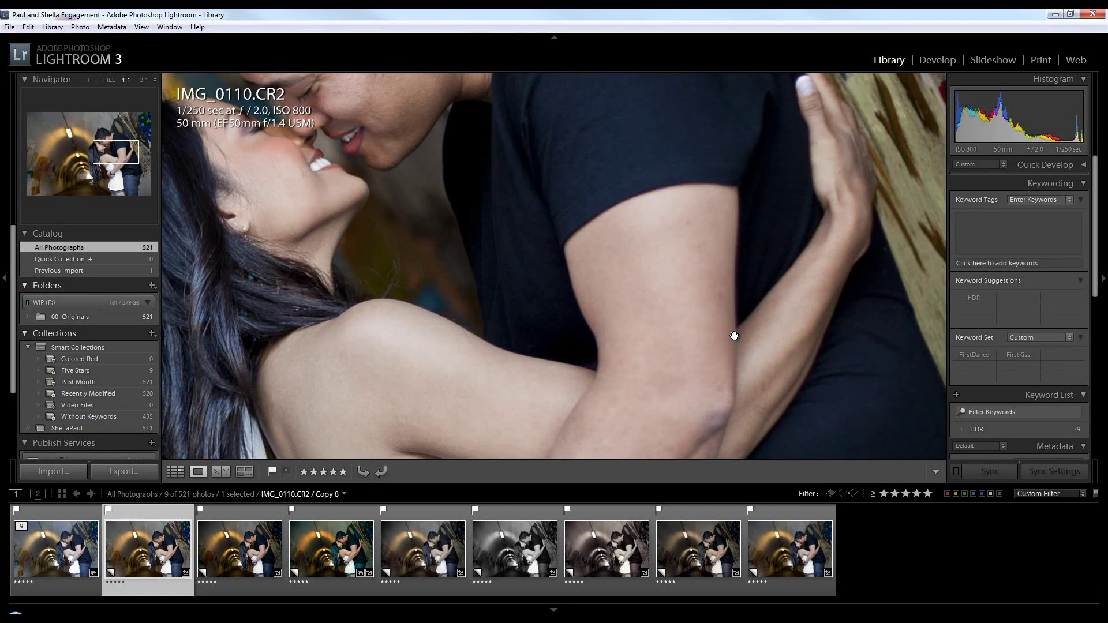
Step: Pan along the arms, switch to darker Copy 7 at 1:1, and take it into Develop
left_click_drag(735, 336, 621, 276)
left_click_drag(678, 308, 583, 258)
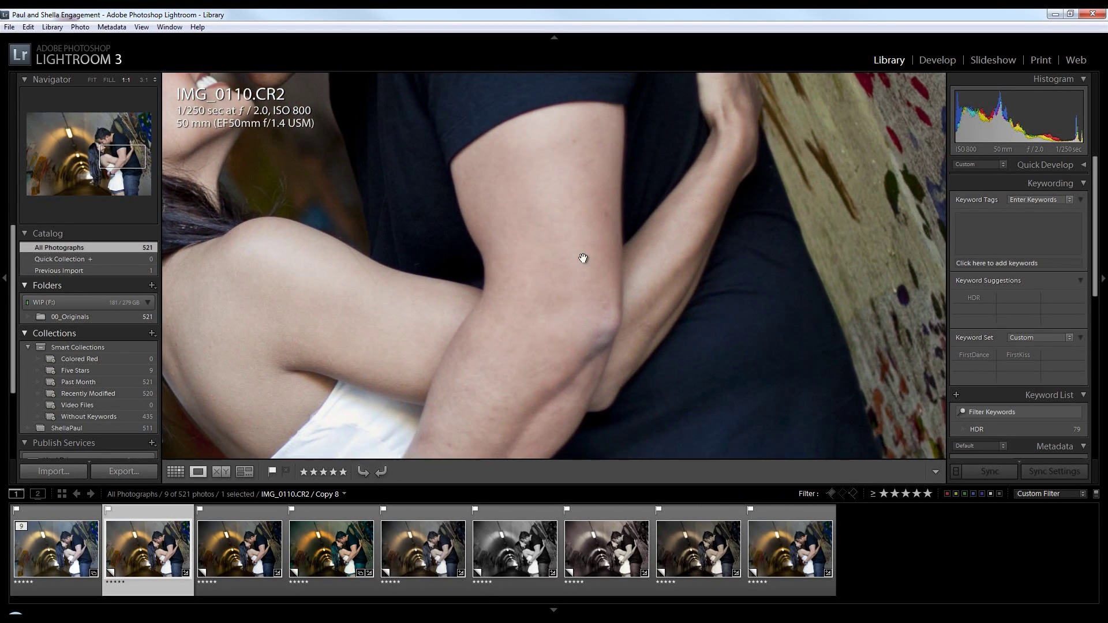
left_click(583, 257)
left_click(242, 551)
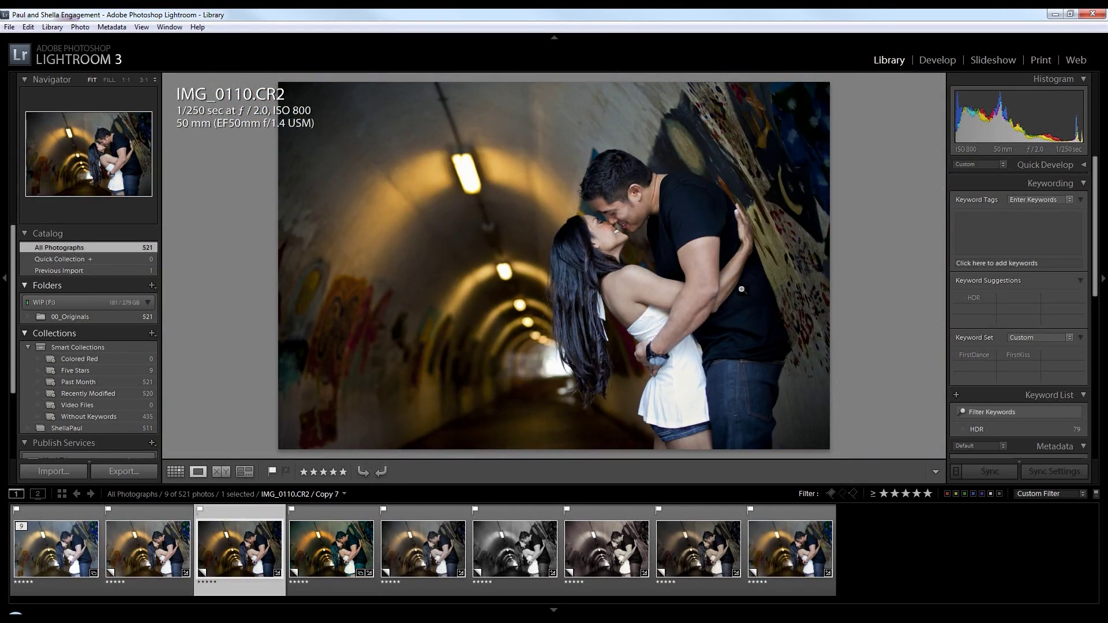
left_click(721, 280)
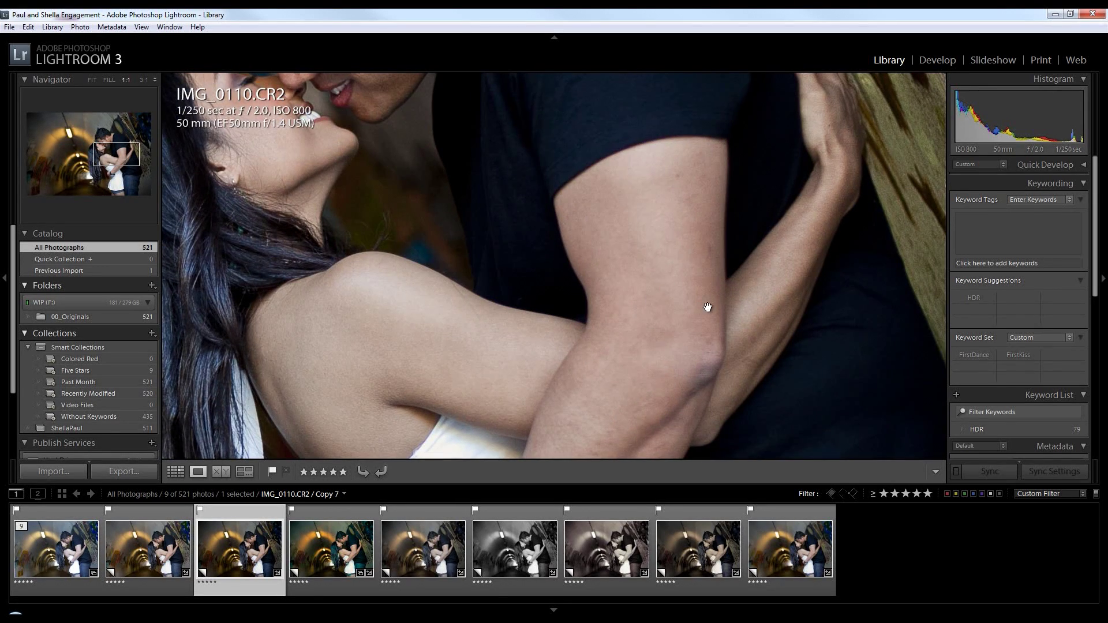
left_click_drag(708, 307, 567, 287)
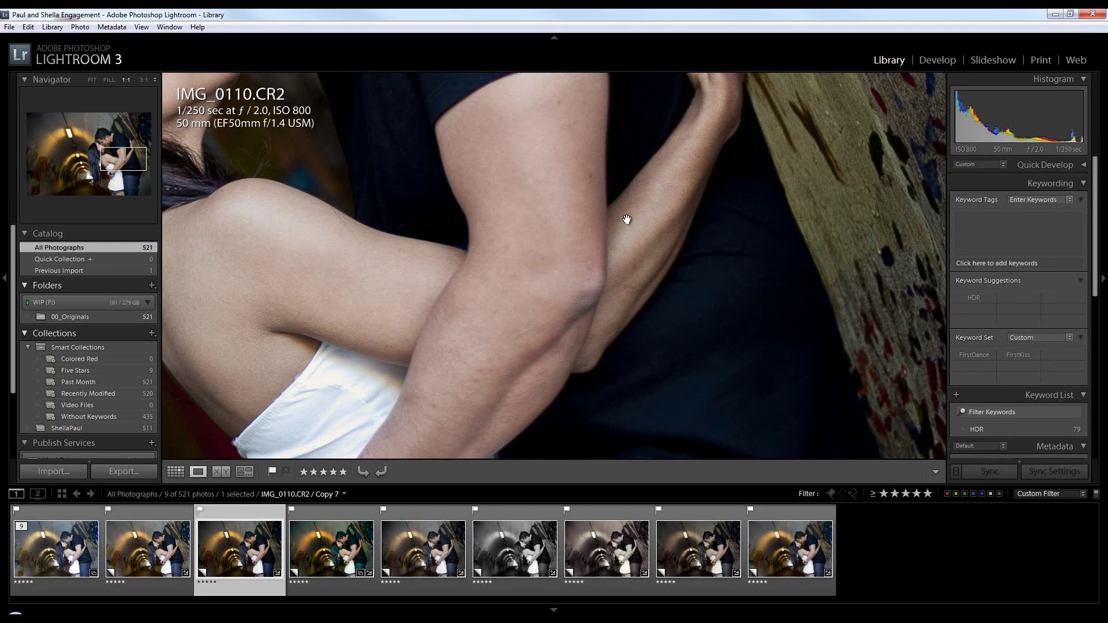
left_click(940, 61)
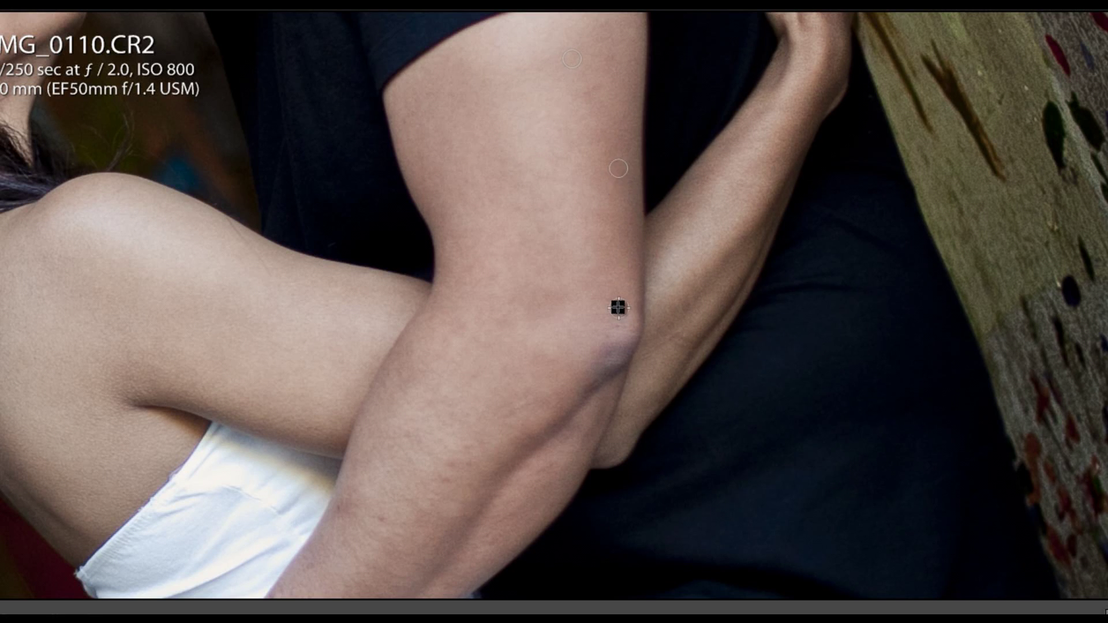
Step: Heal a blemish on the man's upper arm with Spot Removal
left_click(590, 93)
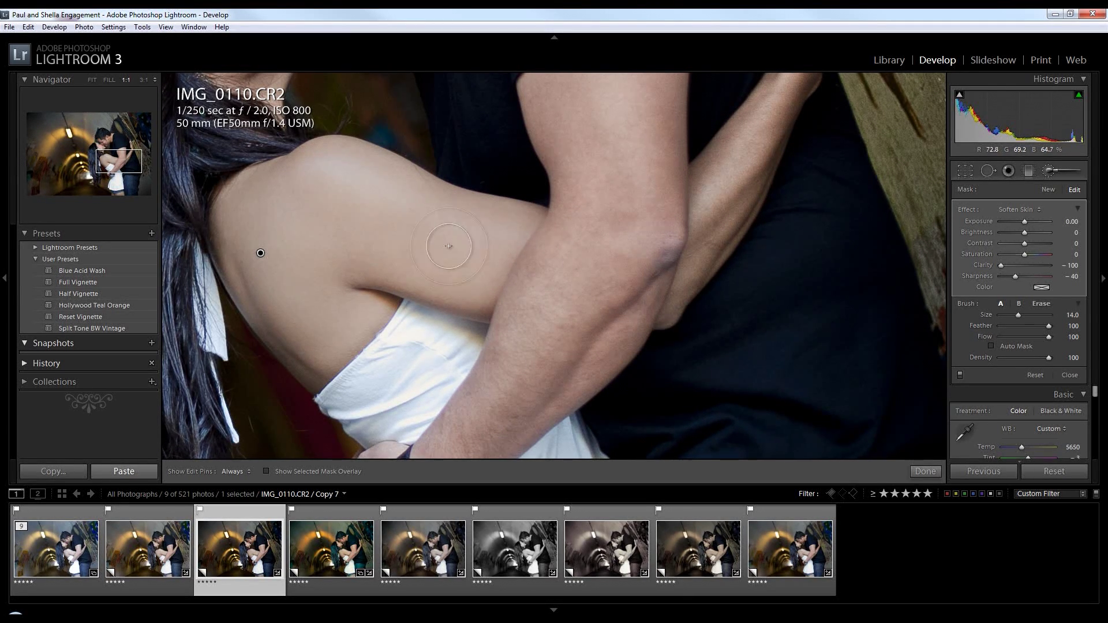
Step: Zoom the retouched Copy 7 back to Fit in the Develop view
key("z")
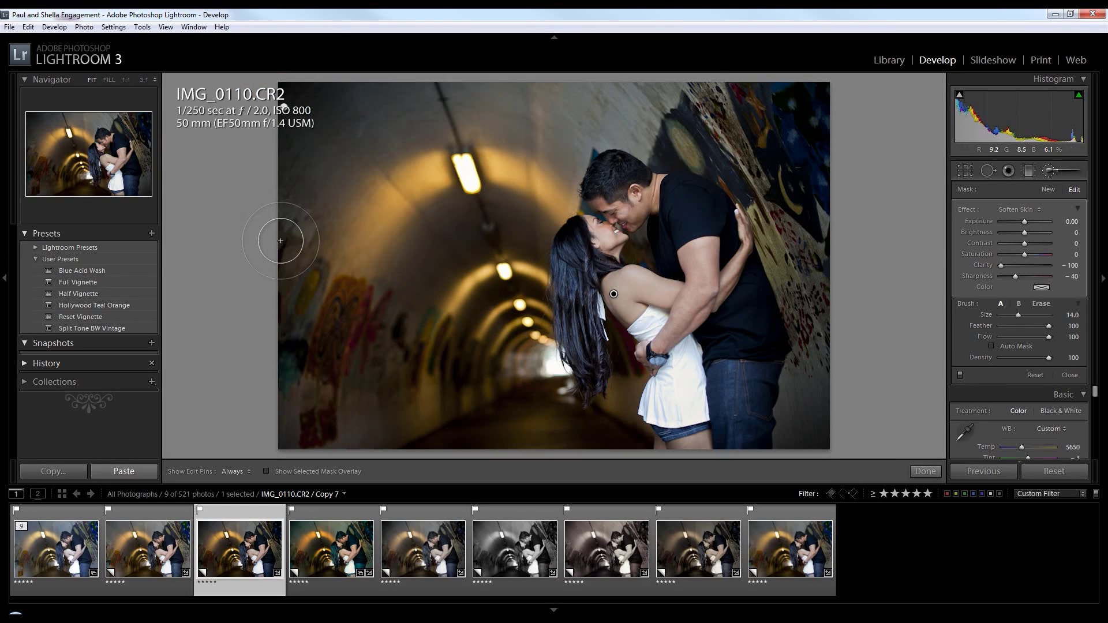